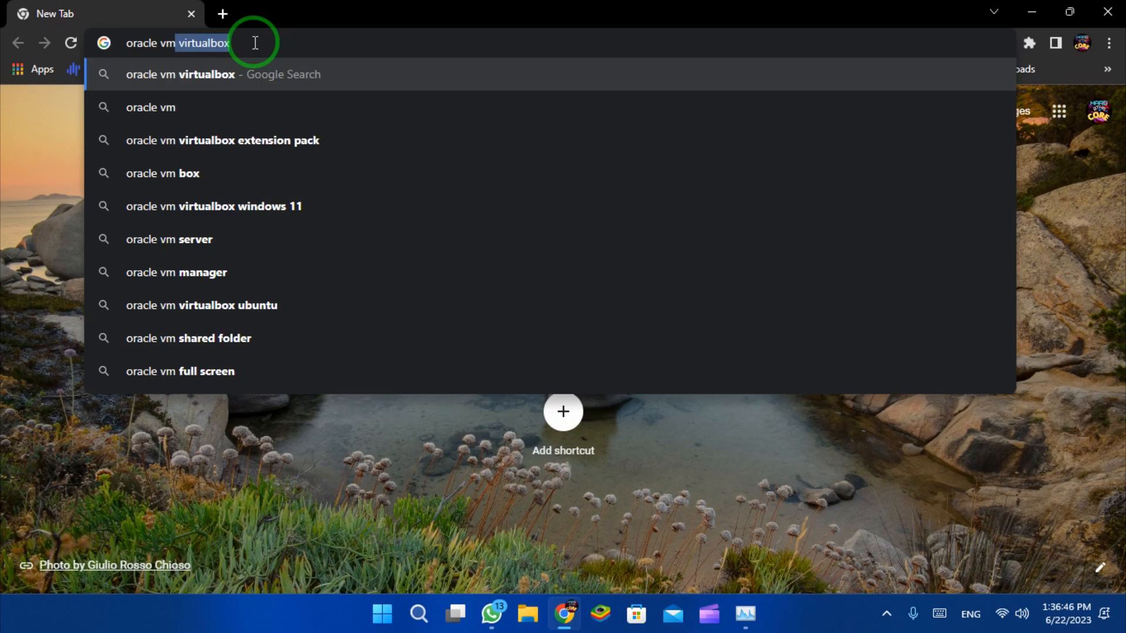
# Search Google for 'oracle vm virtualbox windows 11' and open the VirtualBox Downloads page.
pyautogui.click(256, 206)
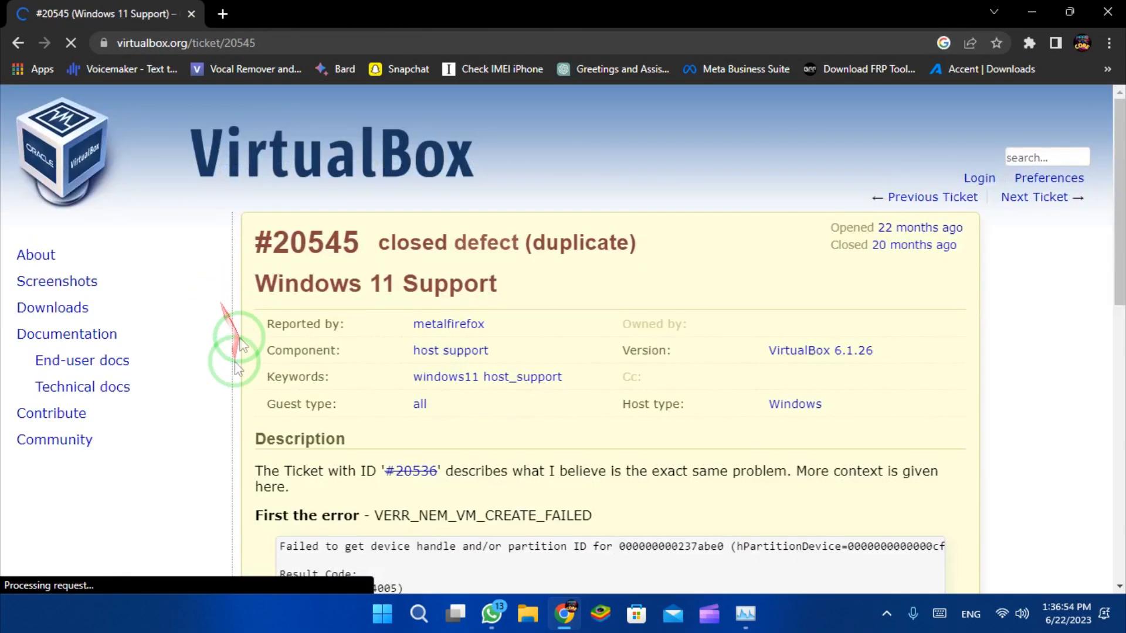
pyautogui.doubleClick(420, 472)
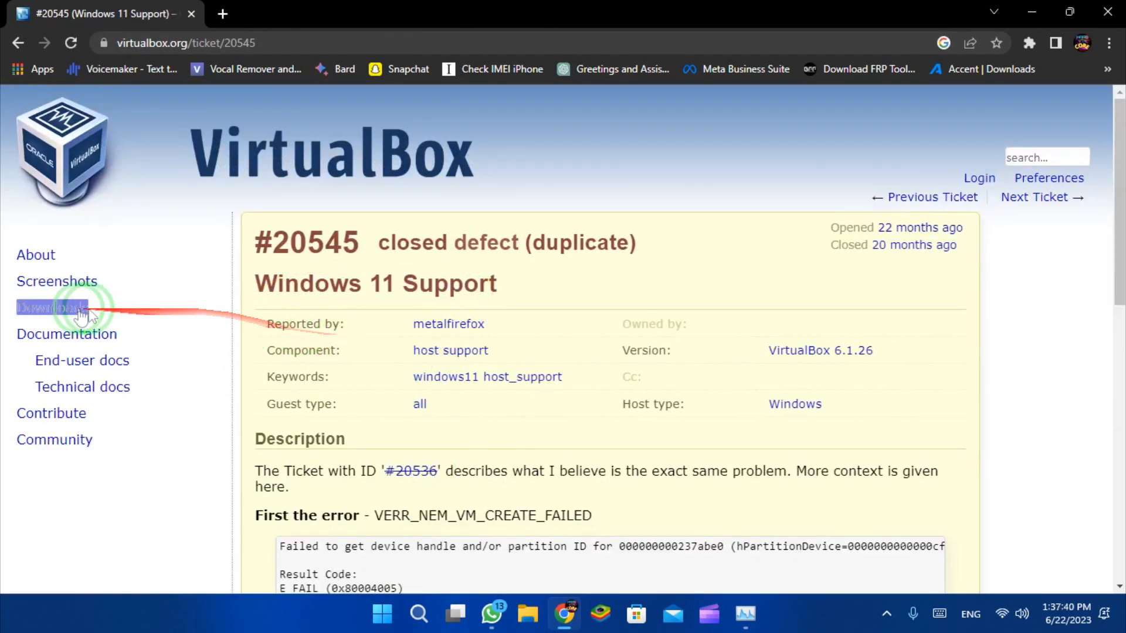
pyautogui.doubleClick(58, 311)
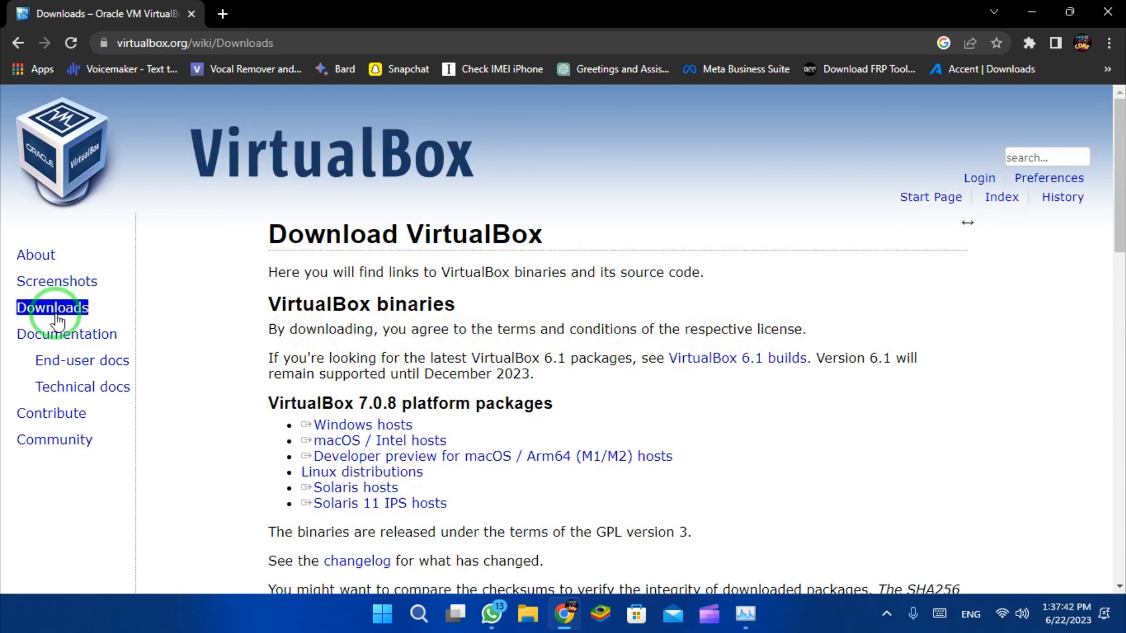
# Download the VirtualBox 7.0.8 Windows hosts installer and run it.
pyautogui.tripleClick(351, 425)
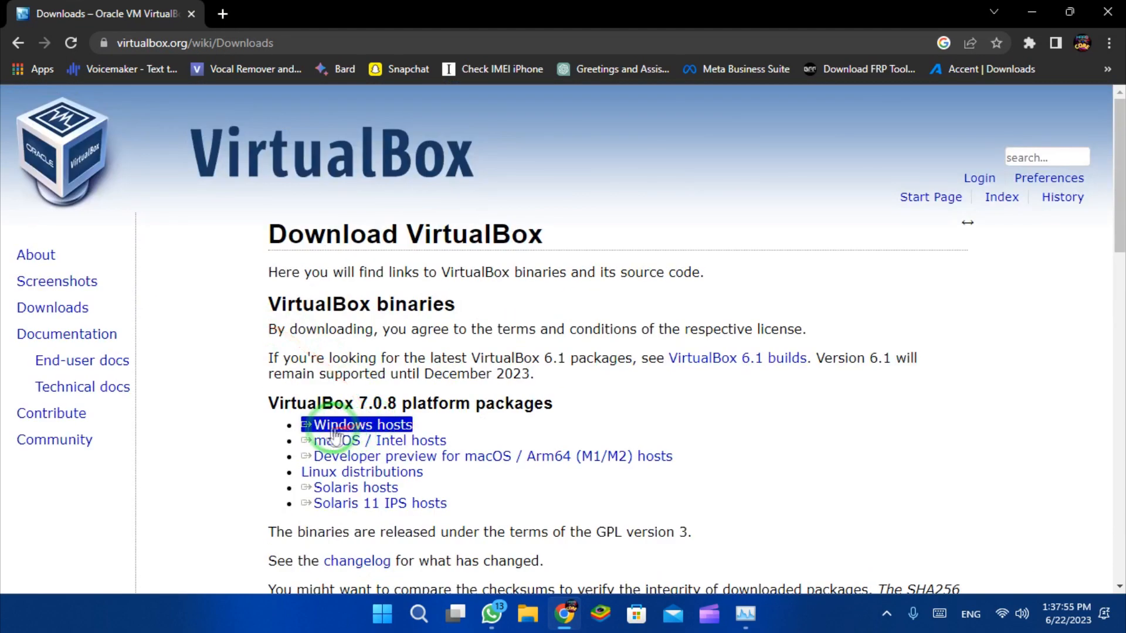
pyautogui.click(284, 423)
pyautogui.tripleClick(352, 431)
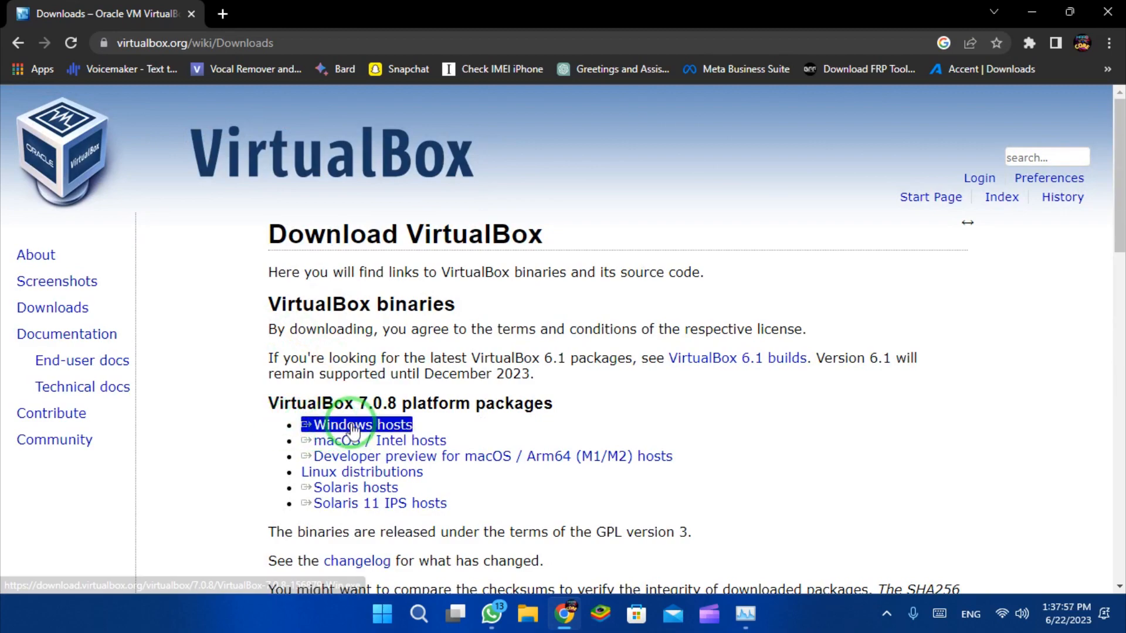
pyautogui.click(351, 431)
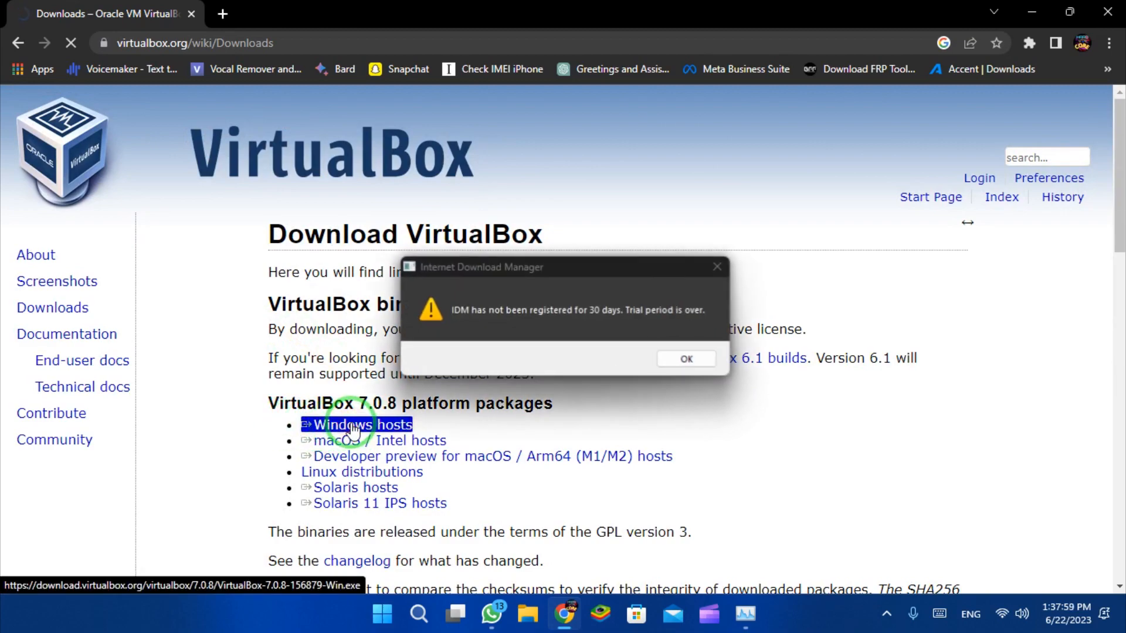
pyautogui.click(685, 360)
pyautogui.press('Return')
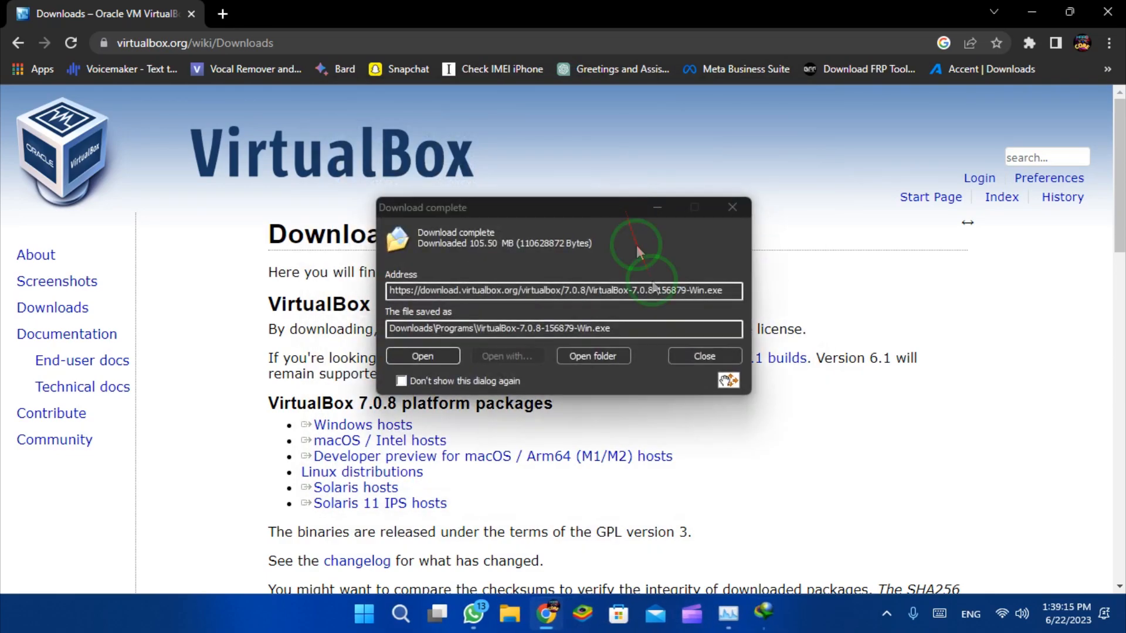
pyautogui.click(418, 355)
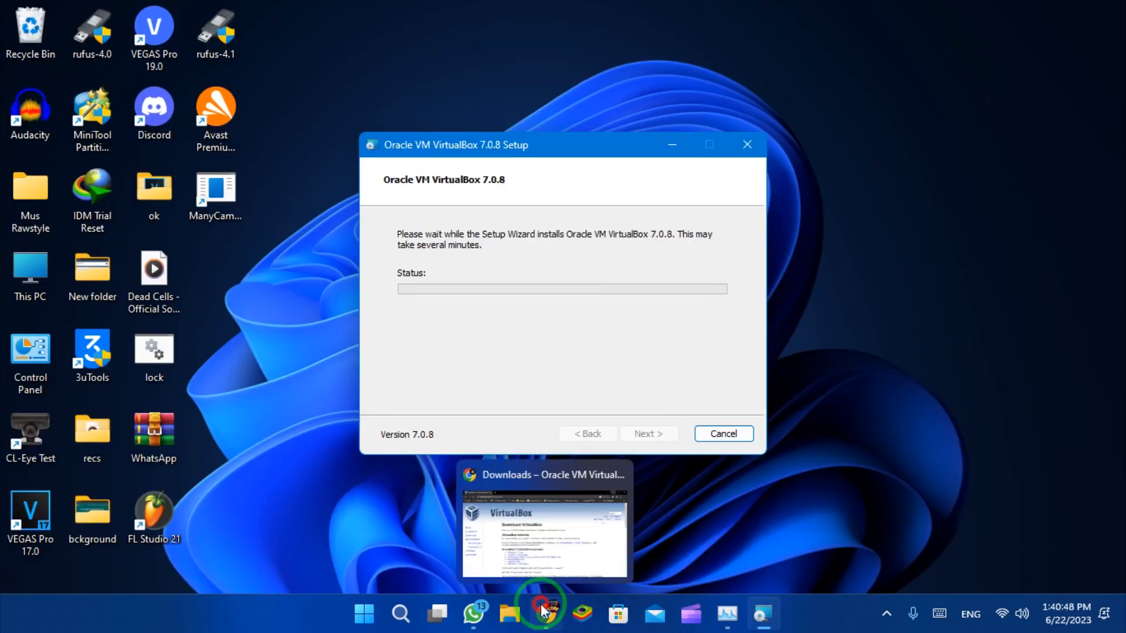
# Search the web for 'kali linux' and open the kali.org download page.
pyautogui.click(543, 612)
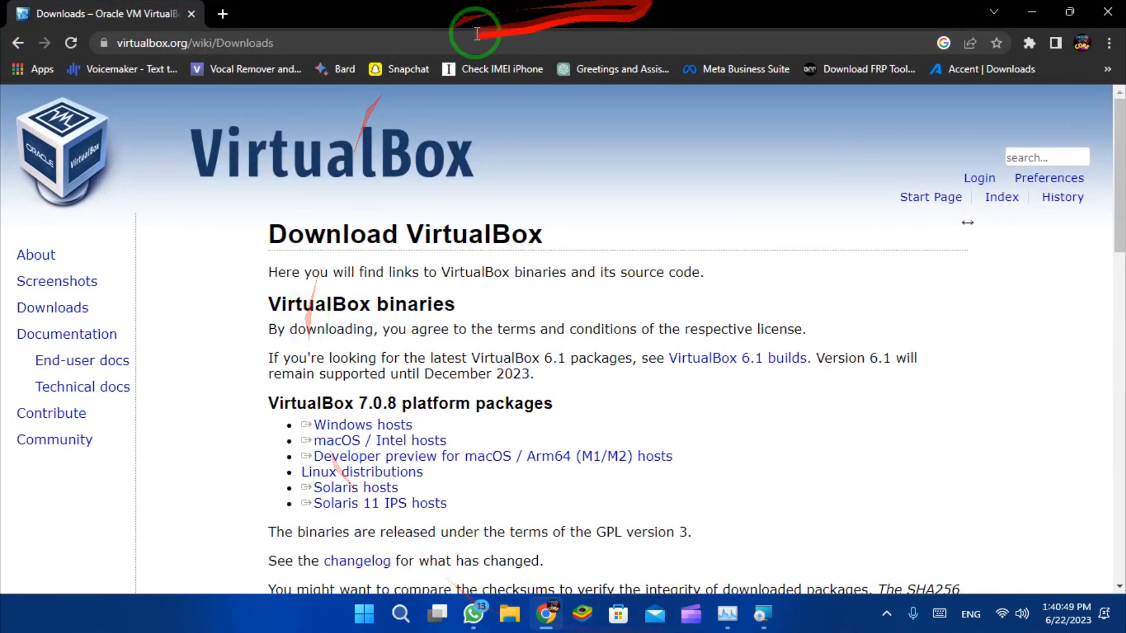
pyautogui.click(401, 33)
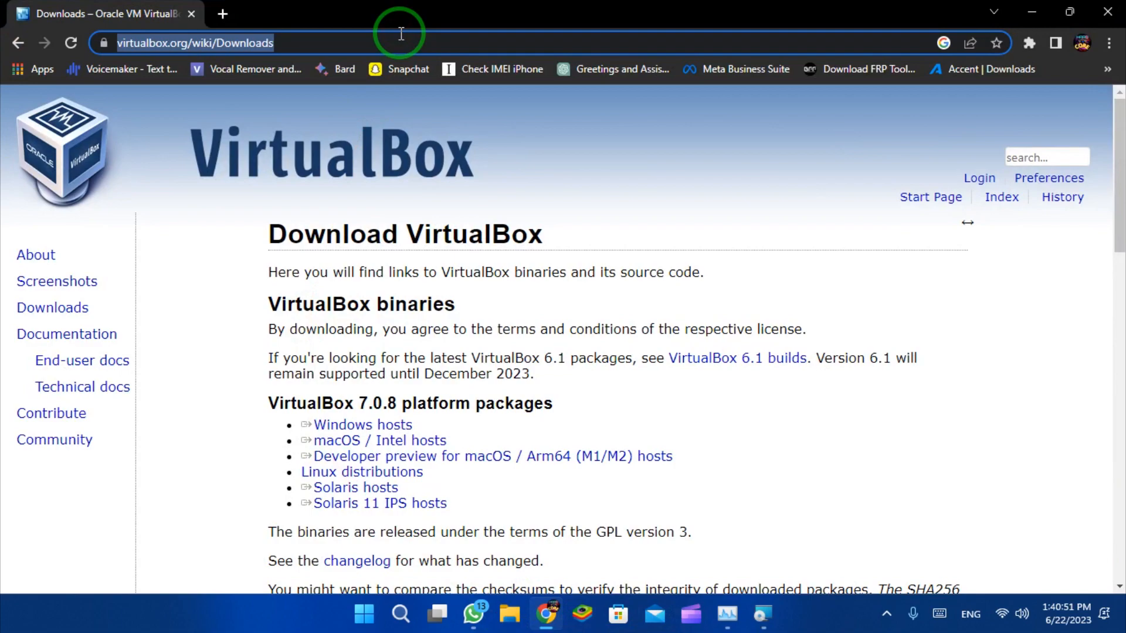
pyautogui.write('kali ')
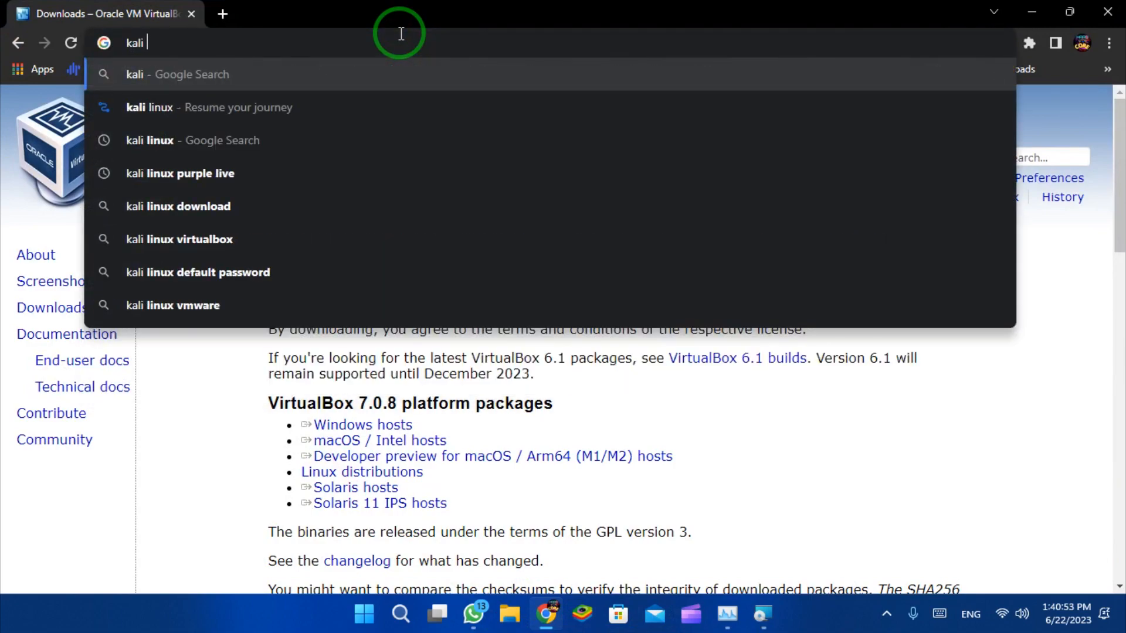
pyautogui.write('linux')
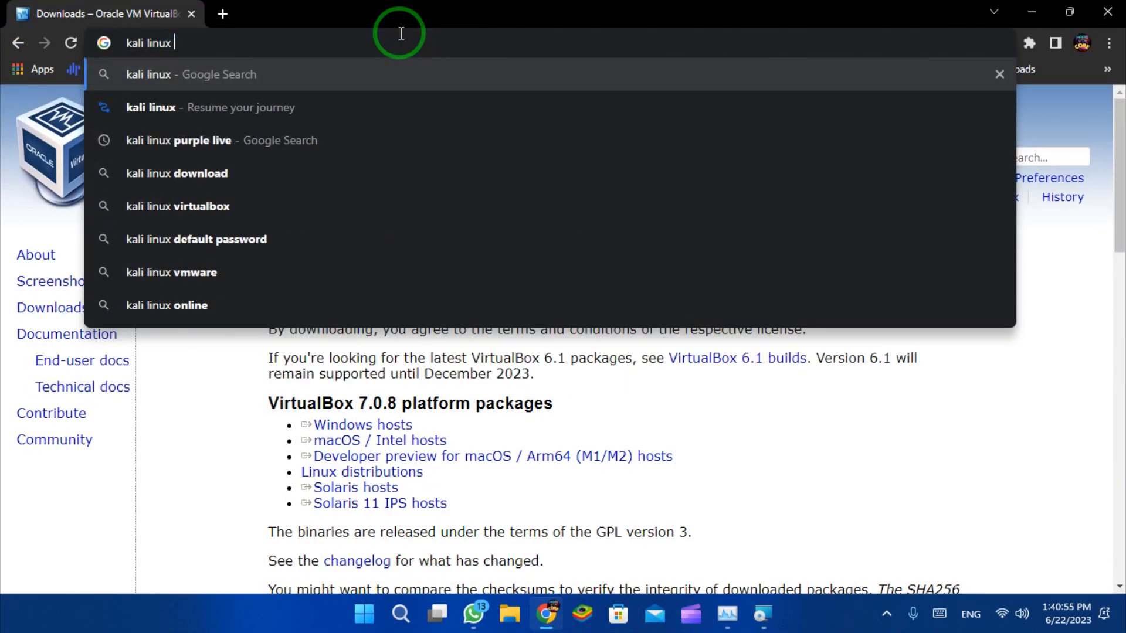
pyautogui.click(313, 212)
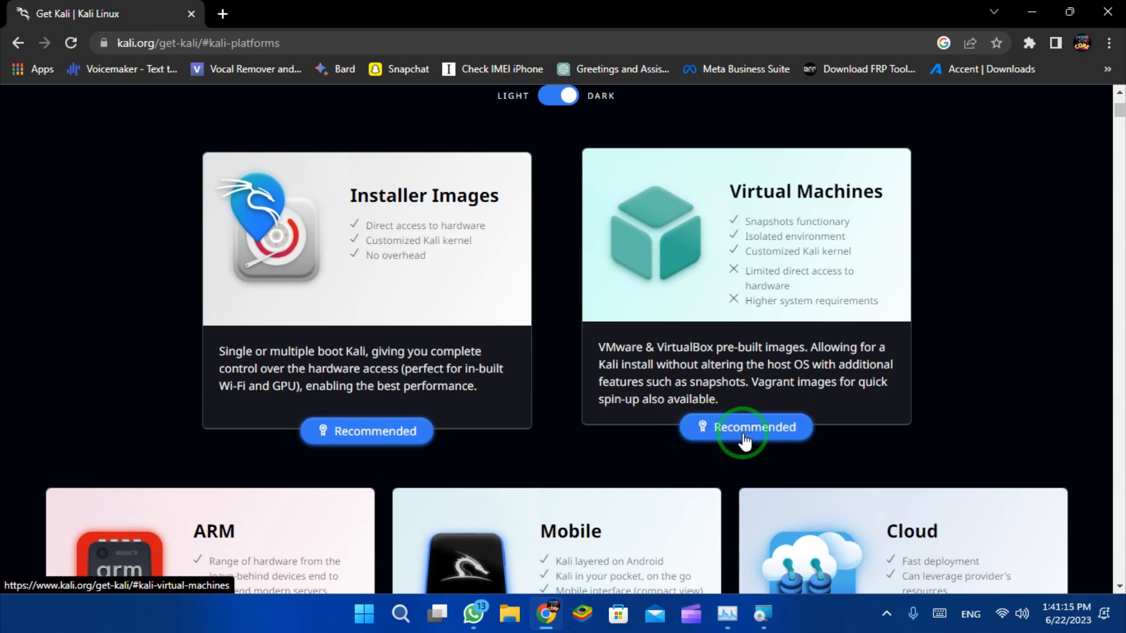
# Start downloading the prebuilt Kali 2023.2 VirtualBox 64-bit virtual machine image.
pyautogui.click(743, 434)
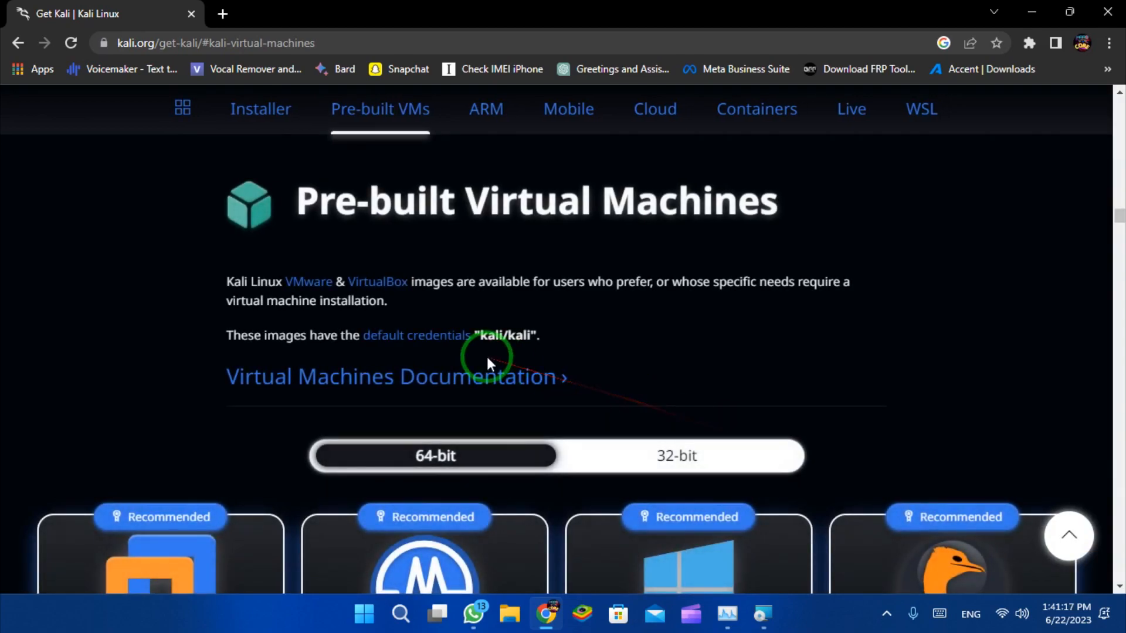
pyautogui.scroll(-5, 488, 358)
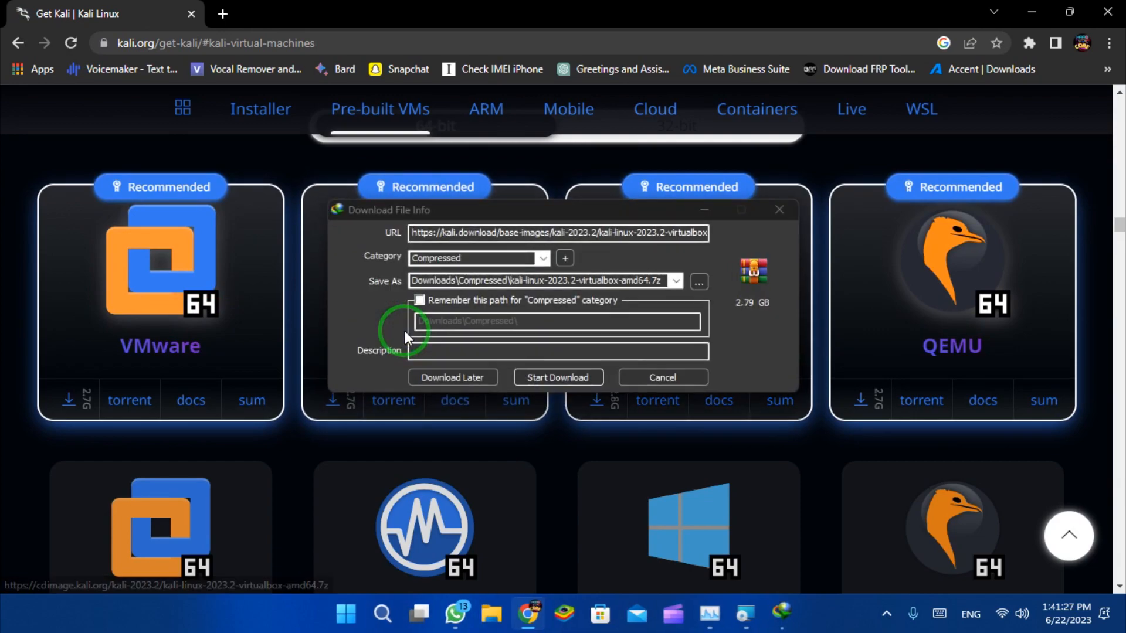
pyautogui.click(551, 382)
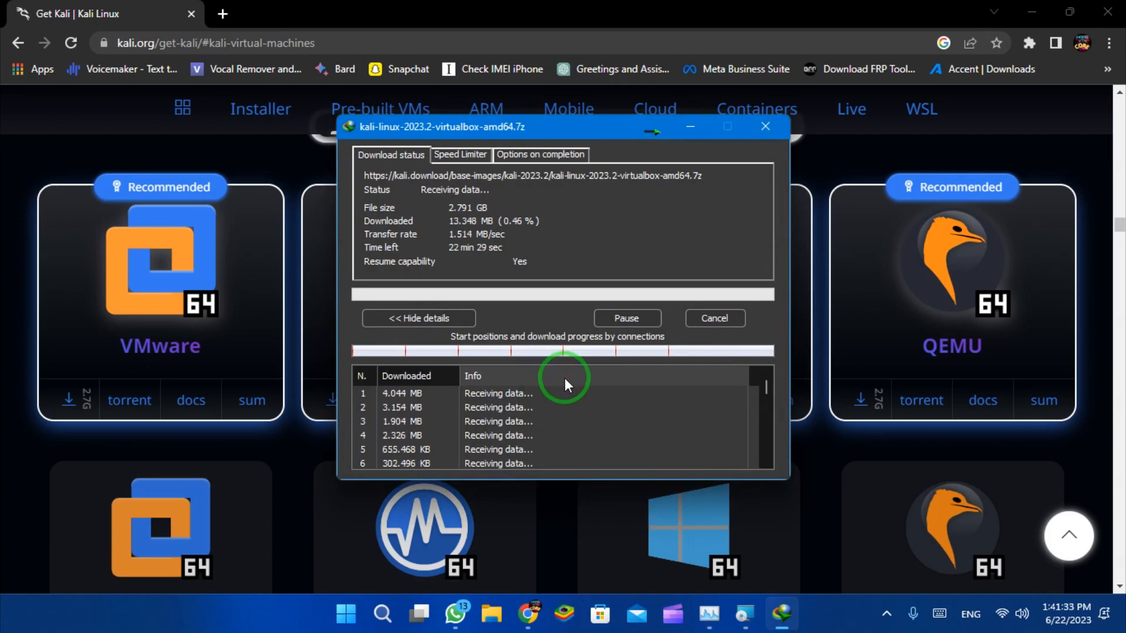
pyautogui.click(692, 129)
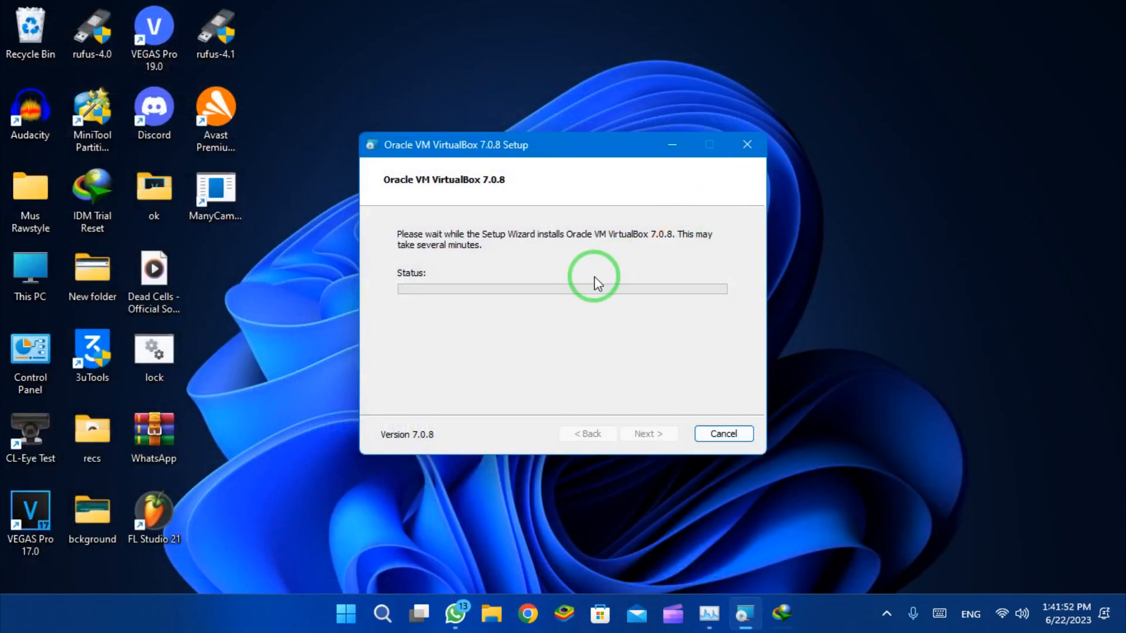
# Finish VirtualBox 7.0.8 setup with 'Start Oracle VM VirtualBox after installation' unchecked.
pyautogui.click(880, 602)
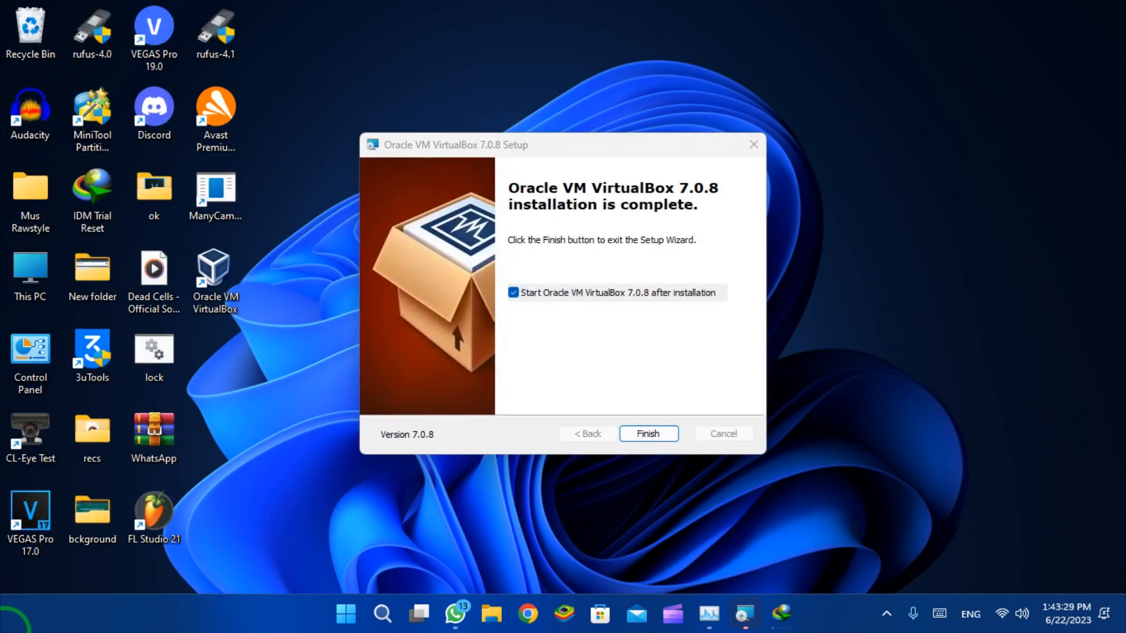
pyautogui.click(514, 293)
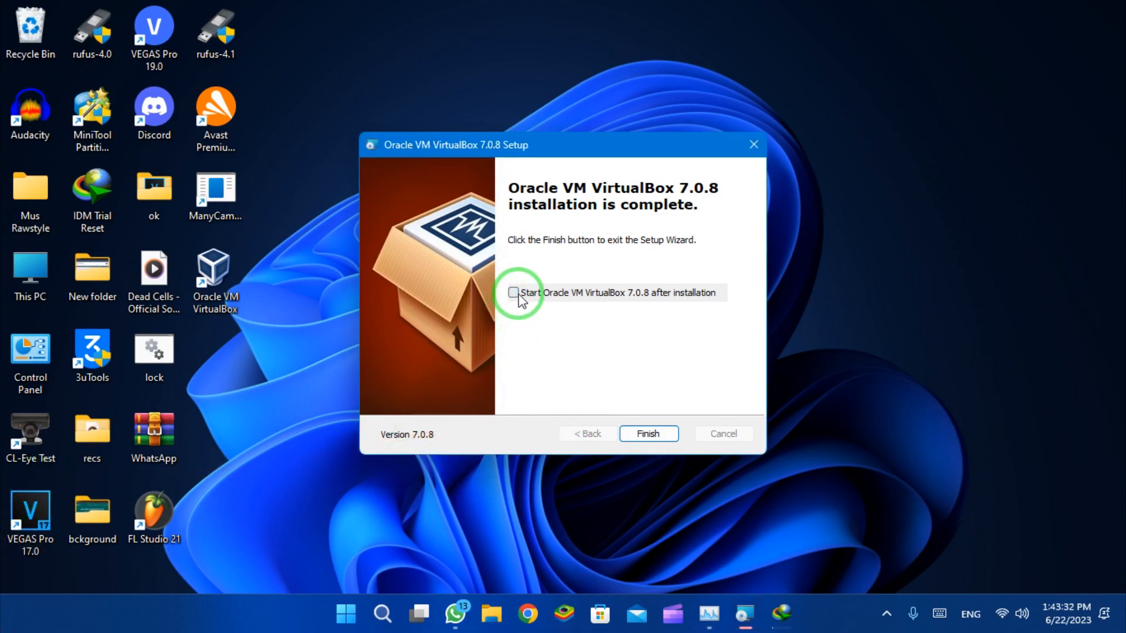
pyautogui.click(647, 433)
pyautogui.click(760, 615)
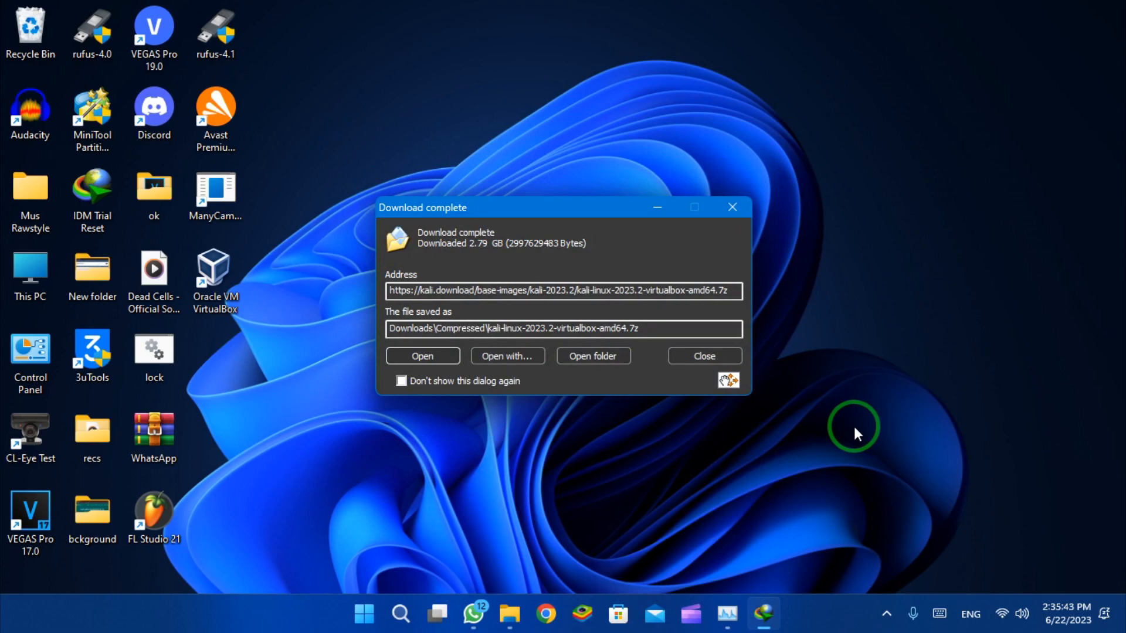
# Close the Download complete notice for the 2.79 GB Kali archive and open its Compressed folder.
pyautogui.click(729, 350)
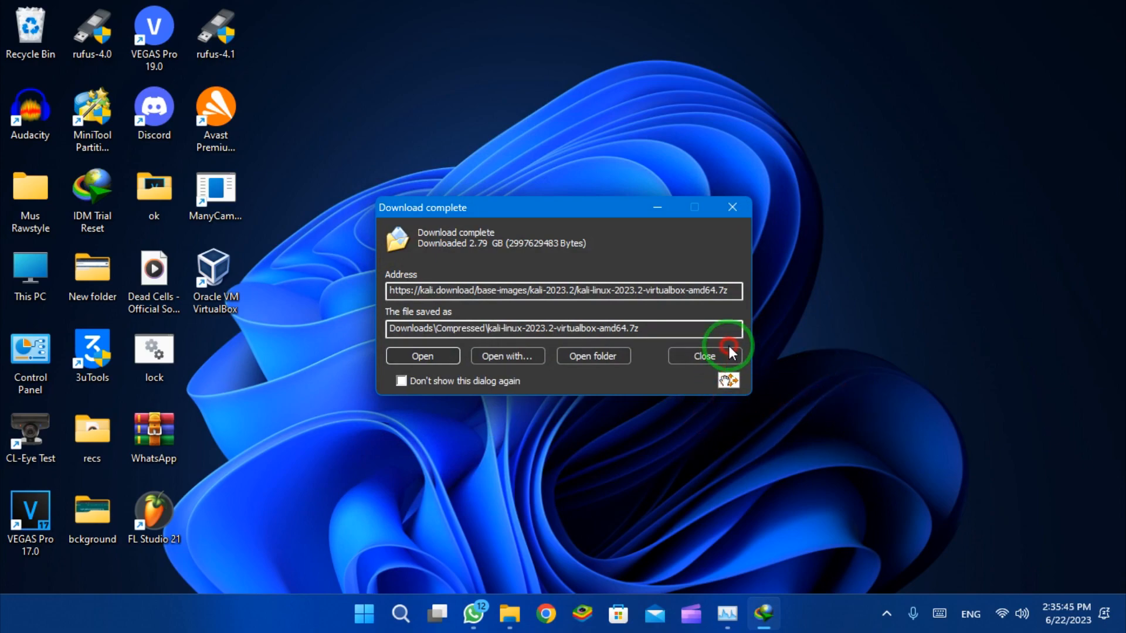
pyautogui.click(523, 611)
# Extract the archive to a 'kali-linux-2023.2-virtualbox-amd64' folder, then close File Explorer.
pyautogui.rightClick(299, 209)
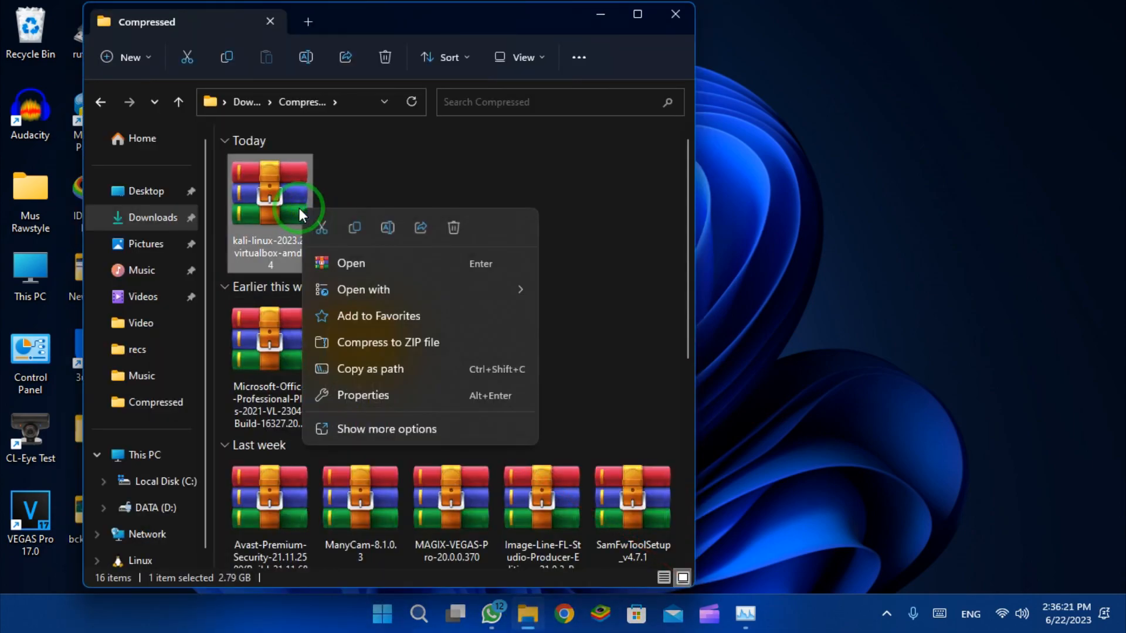
pyautogui.click(413, 428)
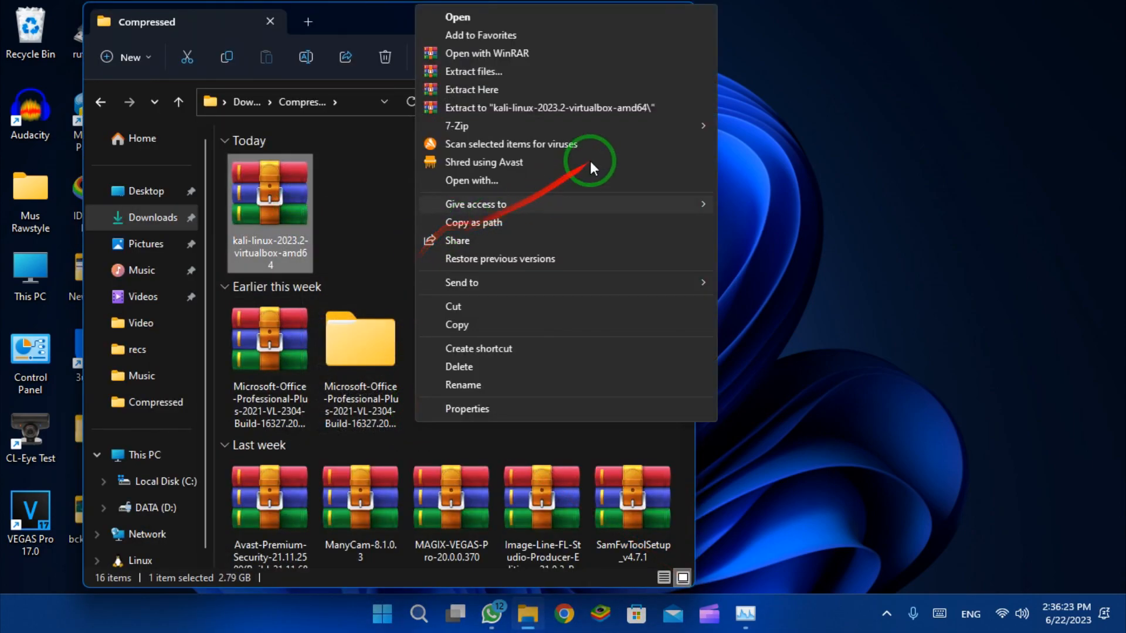
pyautogui.moveTo(584, 210)
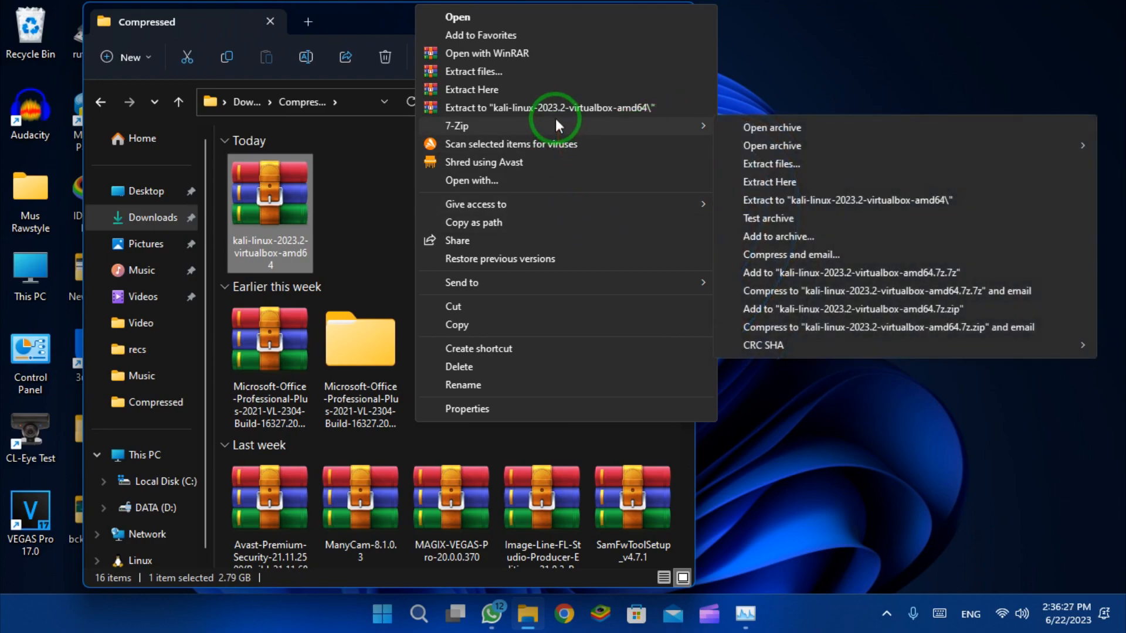
pyautogui.click(554, 109)
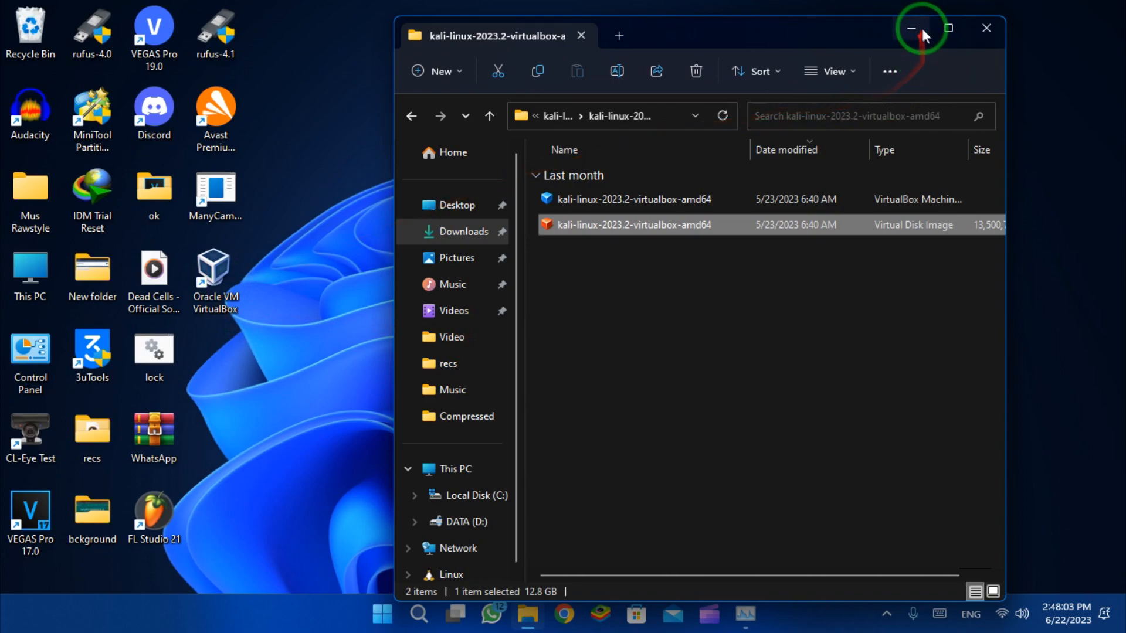
pyautogui.click(995, 31)
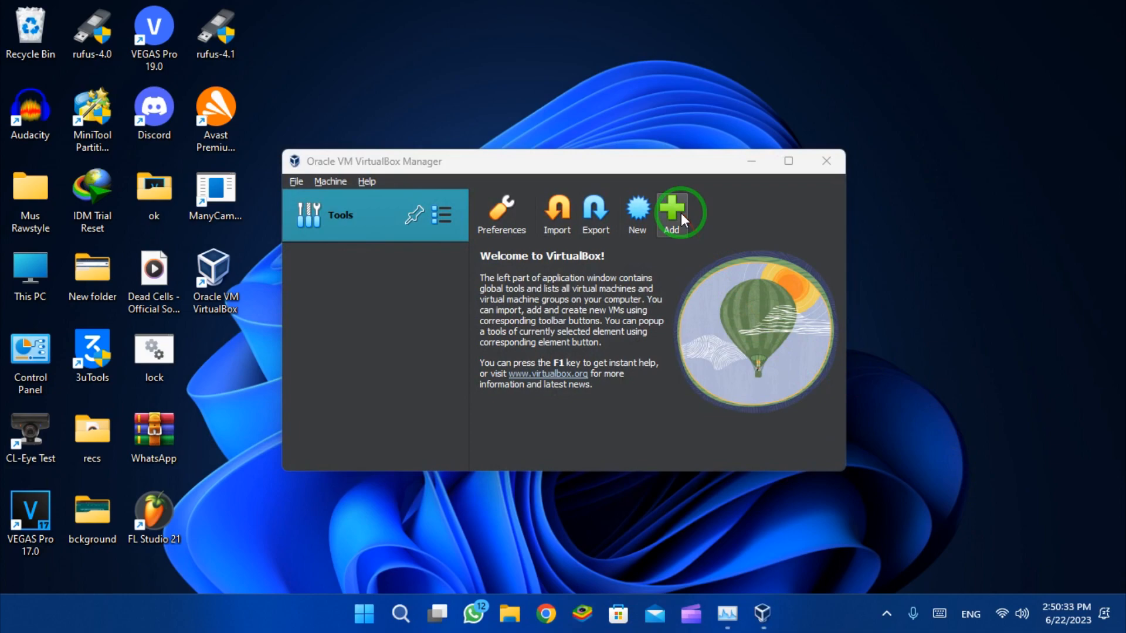
# Add an existing machine, browsing to Downloads\Compressed\kali-linux-2023.2-virtualbox-amd64 and selecting its machine file.
pyautogui.click(669, 222)
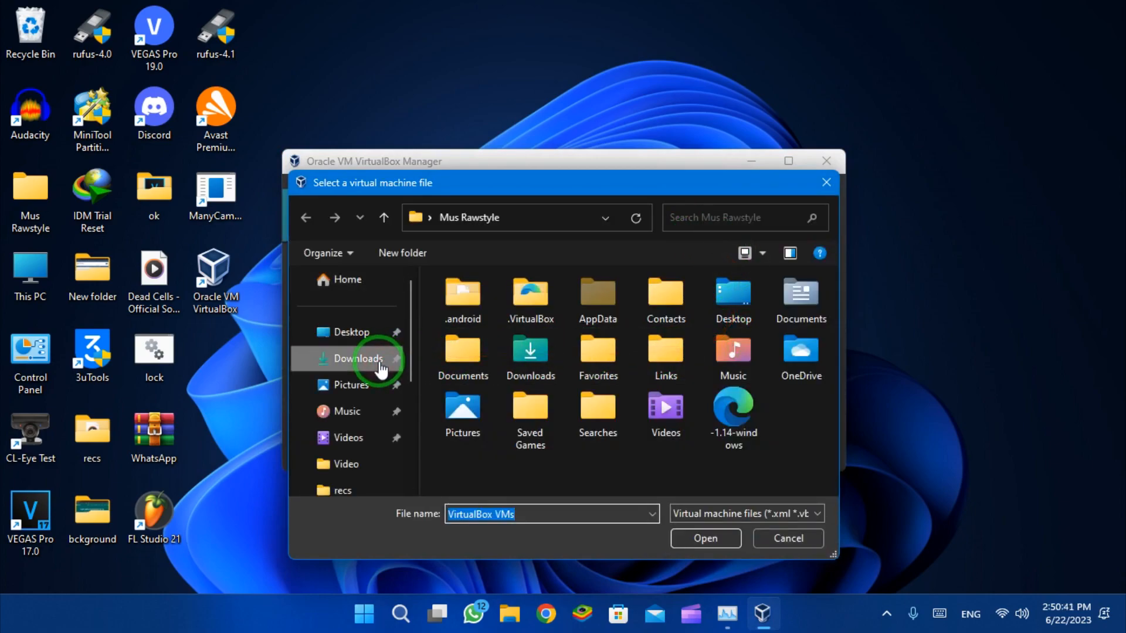
pyautogui.click(379, 365)
pyautogui.doubleClick(488, 333)
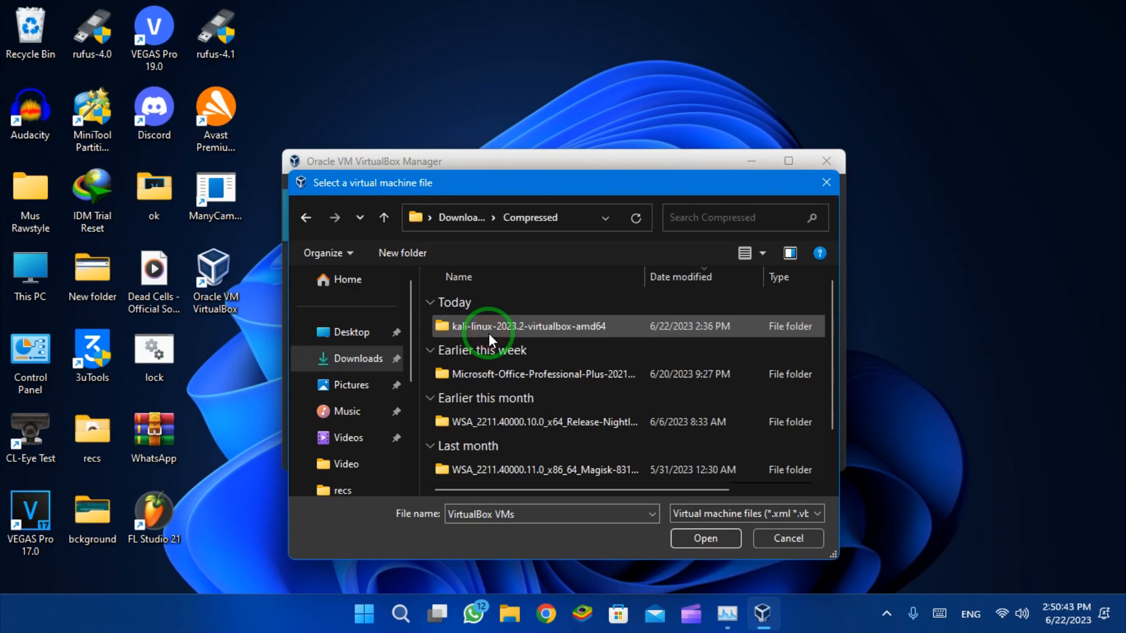
pyautogui.doubleClick(488, 333)
pyautogui.doubleClick(488, 333)
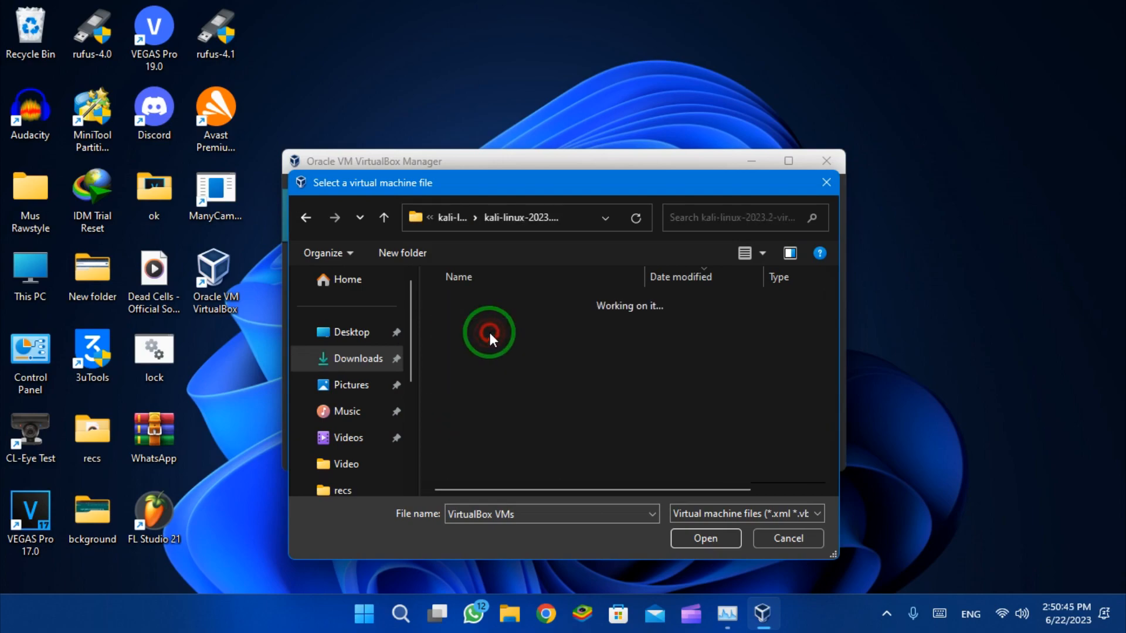
pyautogui.click(489, 332)
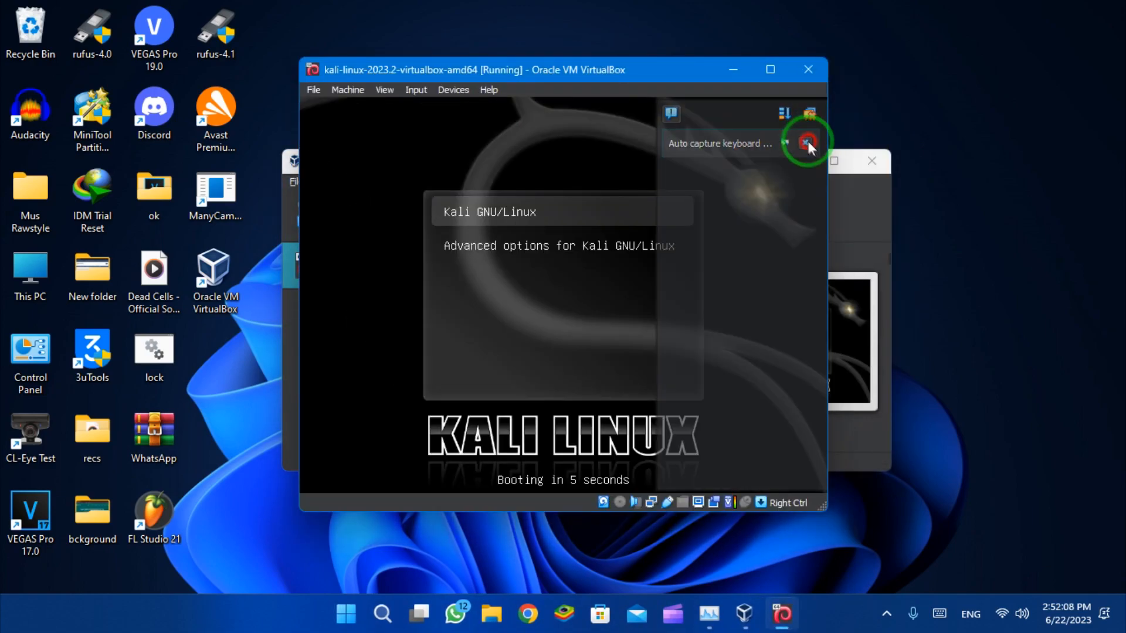
# Let the booting Kali VM capture the mouse, then release it with Right Ctrl.
pyautogui.click(643, 249)
pyautogui.click(535, 386)
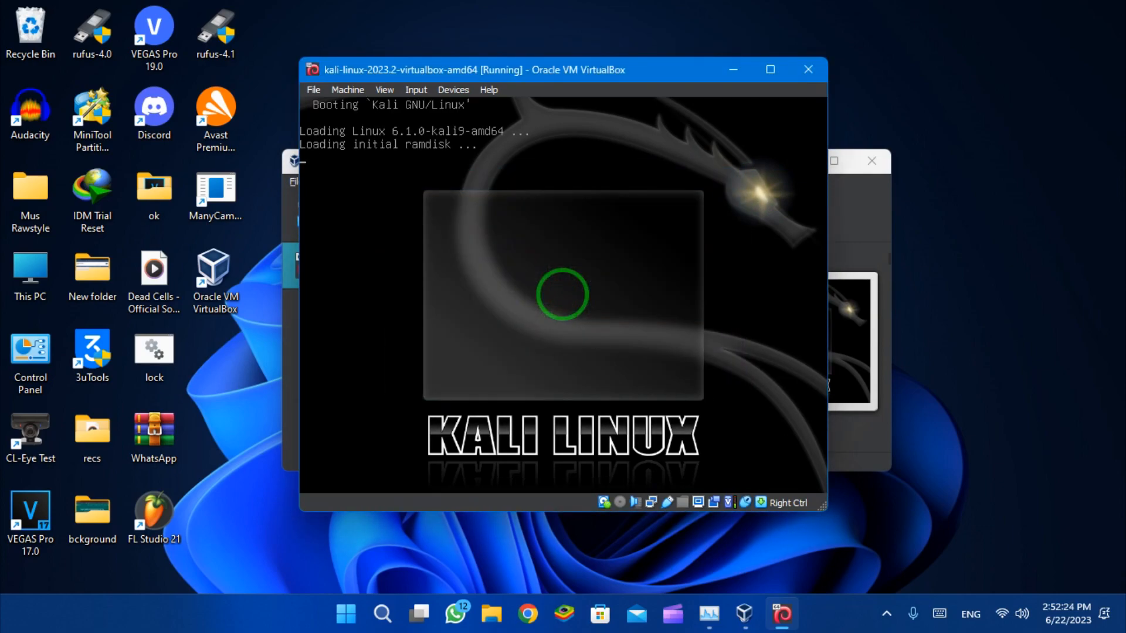
pyautogui.press('Control_R')
# Maximize the Kali VM window and switch it to Full-screen Mode.
pyautogui.click(770, 69)
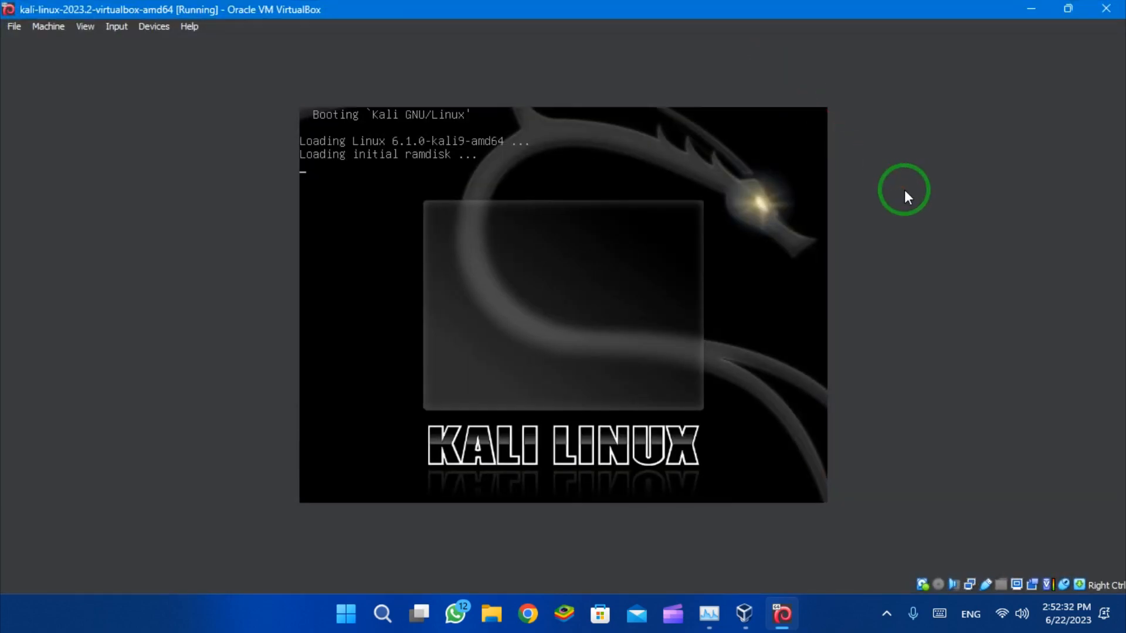
pyautogui.click(83, 27)
pyautogui.click(179, 40)
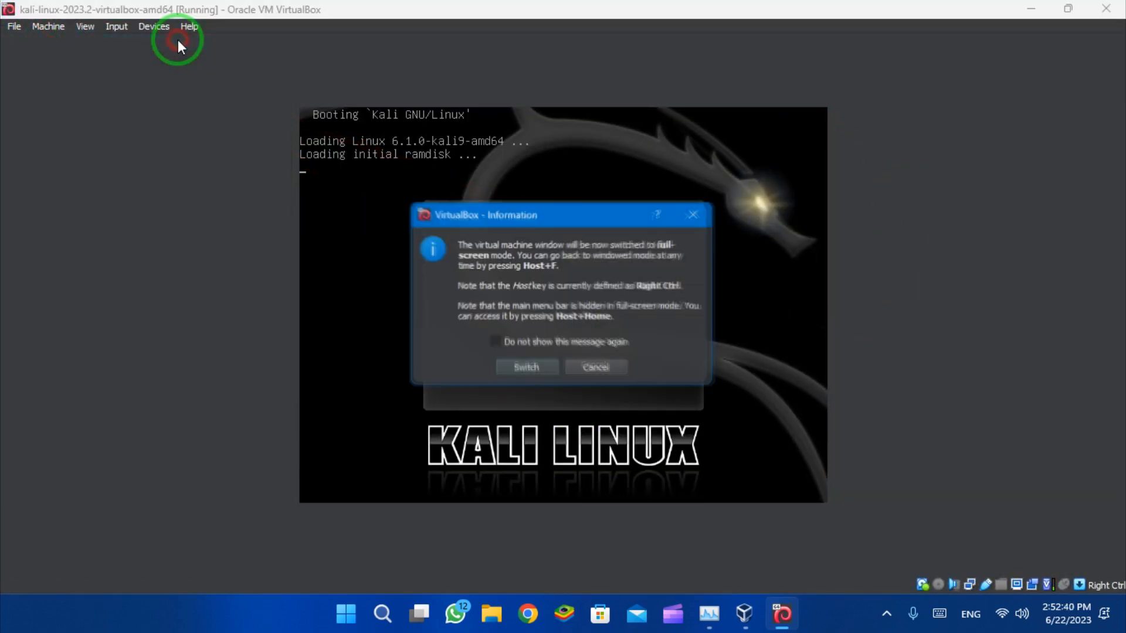
pyautogui.click(536, 367)
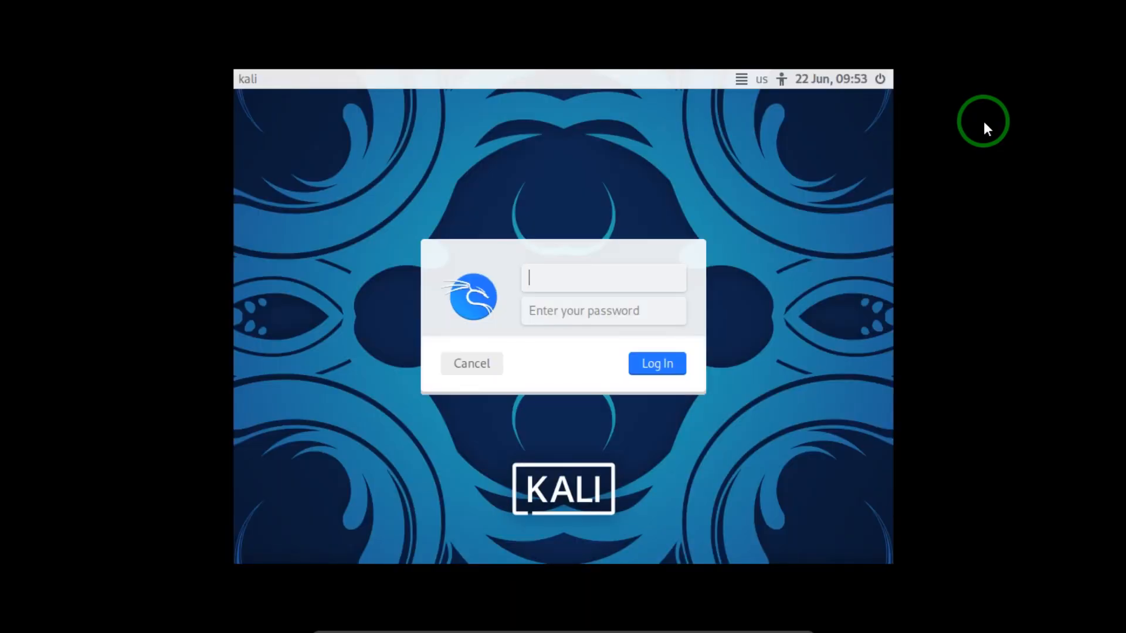
# Try logging in as 'admin' with a password, which fails.
pyautogui.write('admin')
pyautogui.press('Tab')
pyautogui.write('•••••')
pyautogui.press('Return')
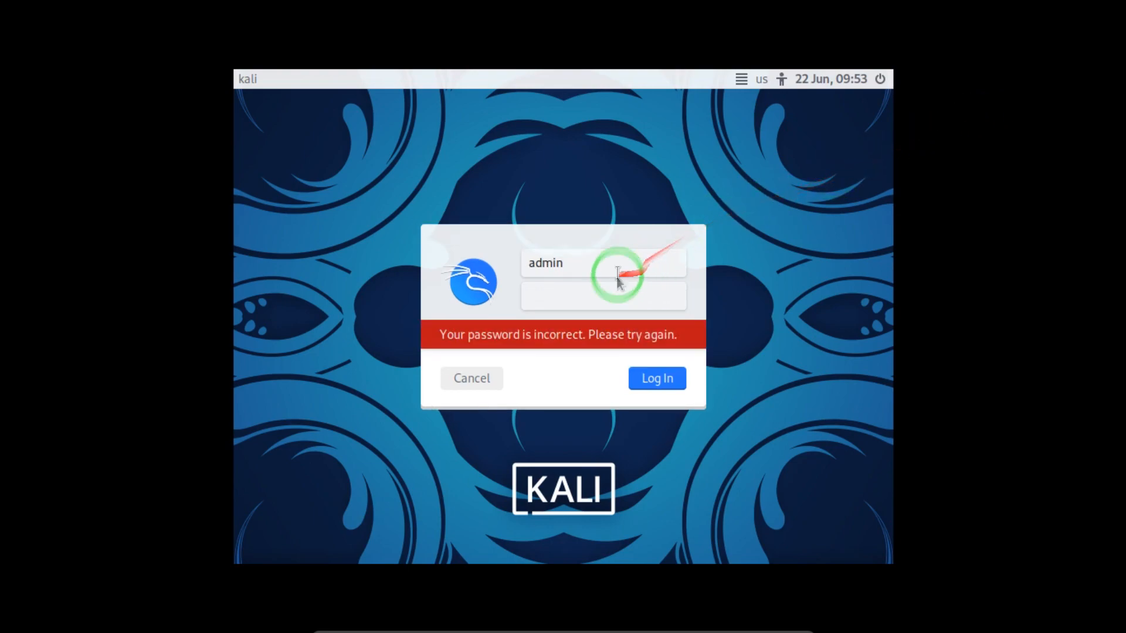
# Log in with the default 'kali' username and its default password.
pyautogui.click(662, 267)
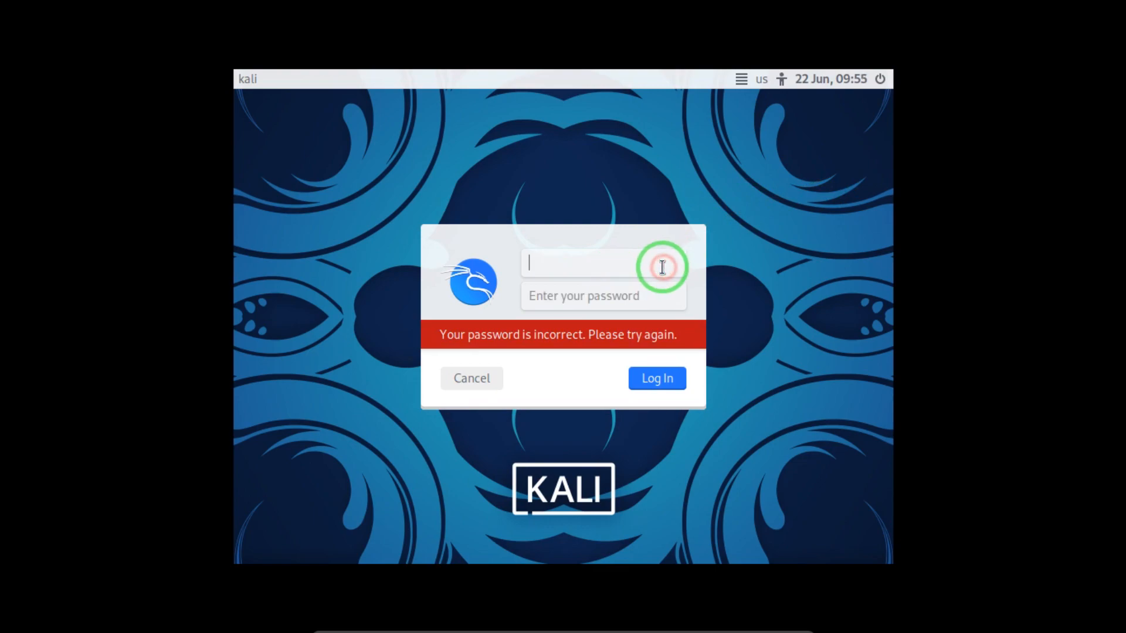
pyautogui.write('kali')
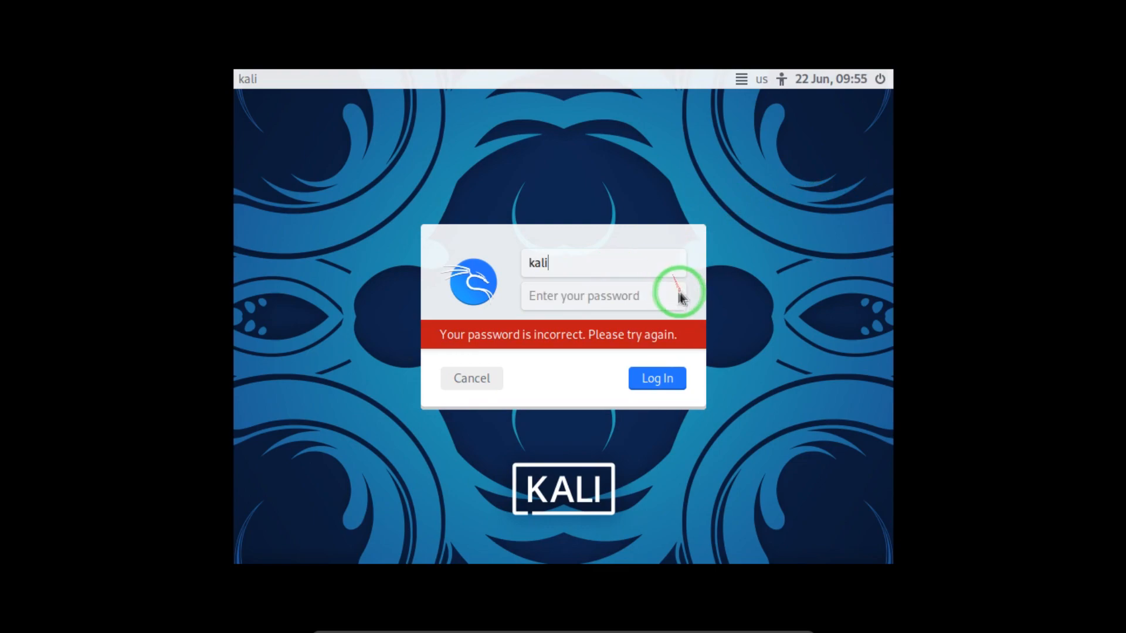
pyautogui.click(636, 302)
pyautogui.write('kali')
pyautogui.press('Return')
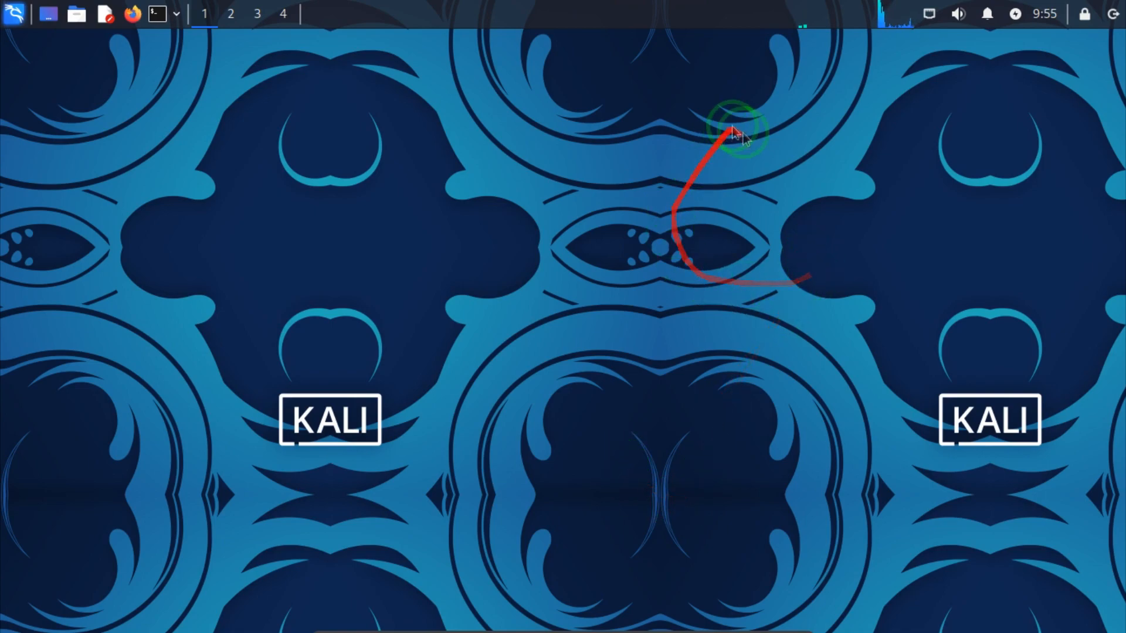
pyautogui.click(873, 21)
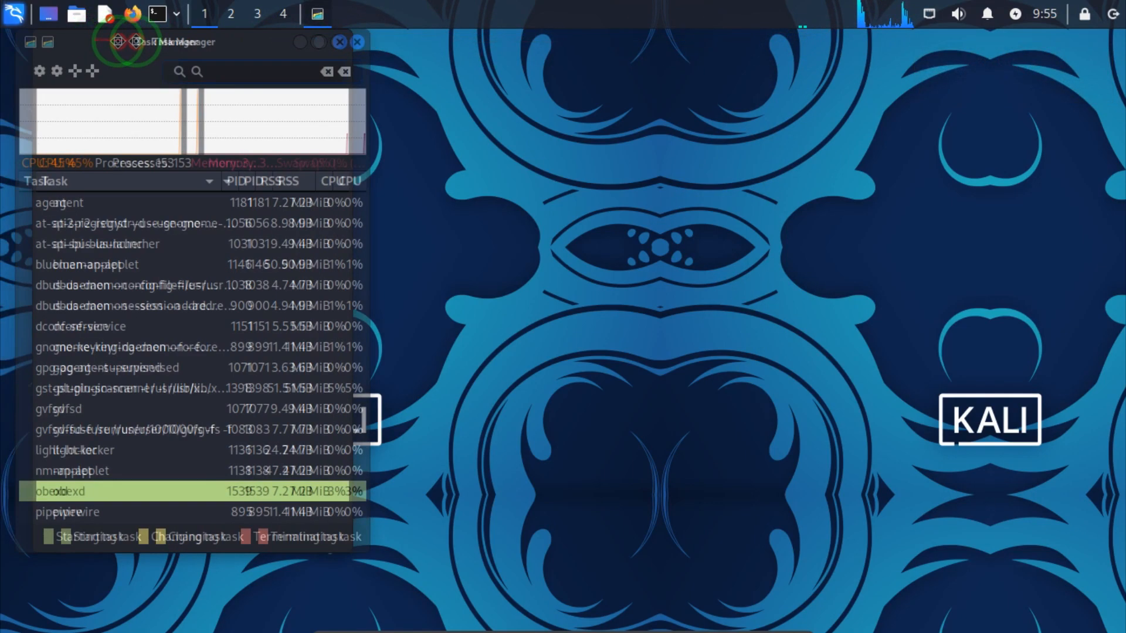
pyautogui.moveTo(96, 42); pyautogui.dragTo(282, 42)
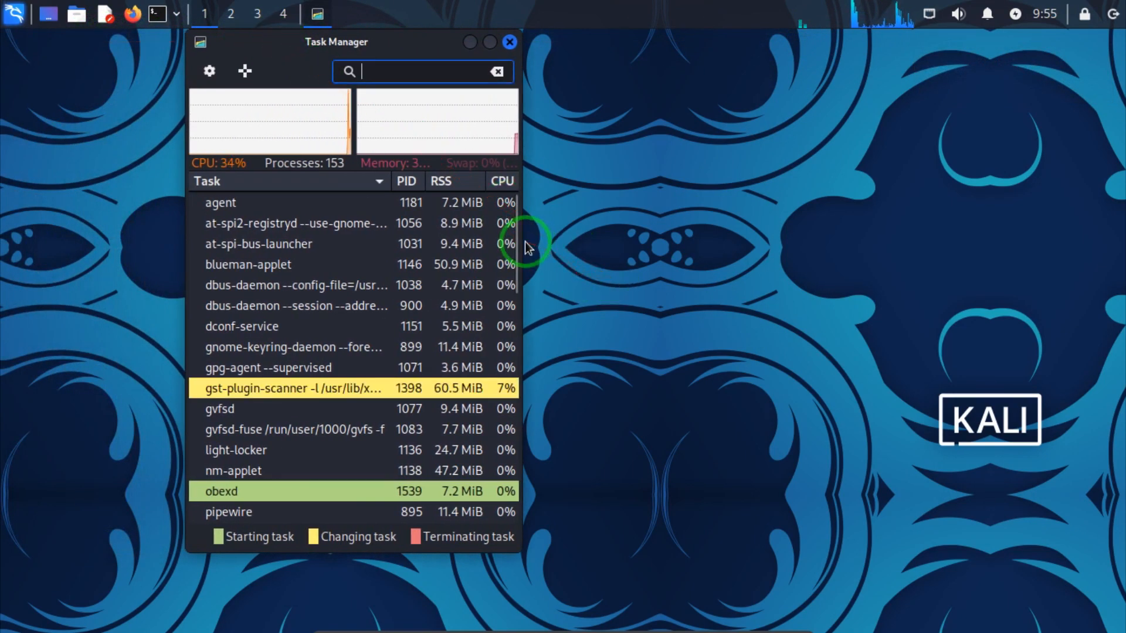
pyautogui.moveTo(523, 249); pyautogui.dragTo(805, 232)
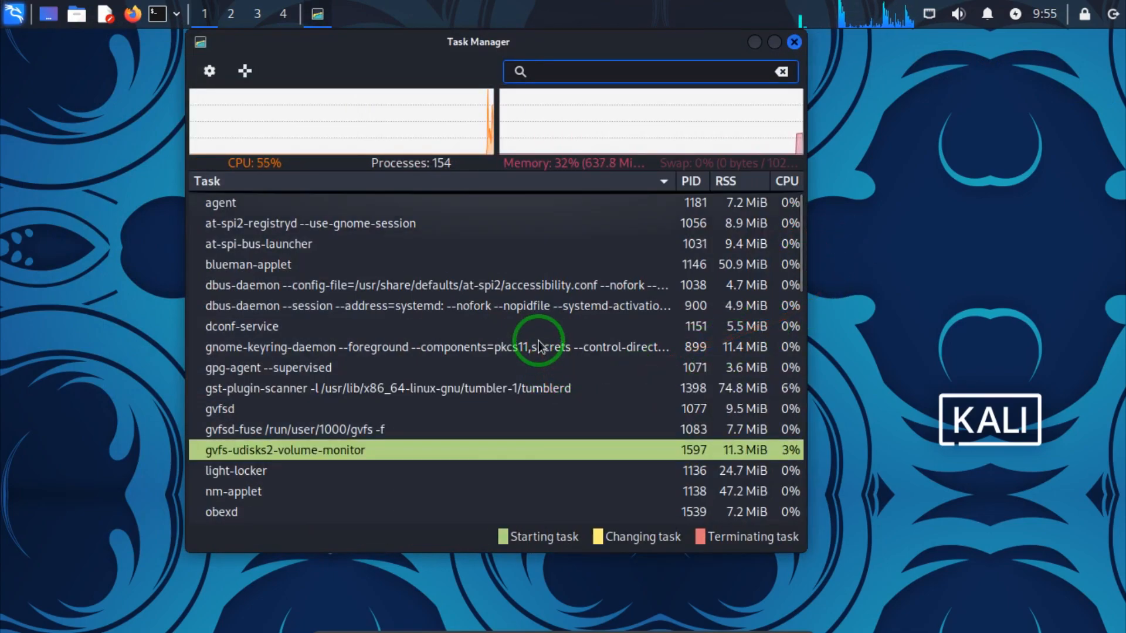
pyautogui.click(798, 44)
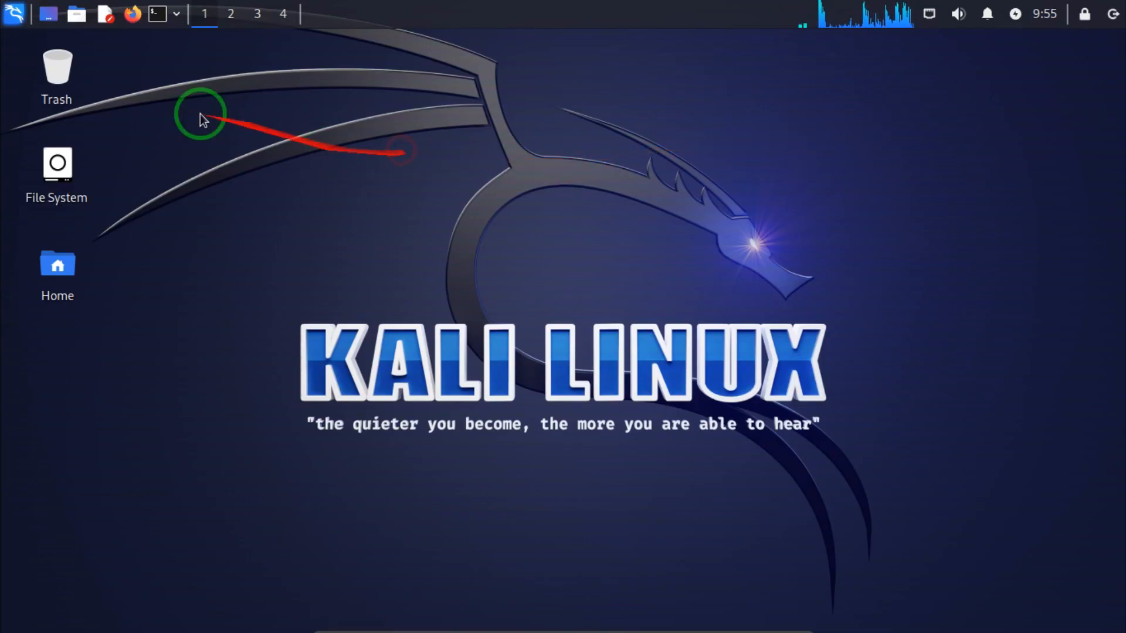
# Browse the Kali applications menu to the 06 - Wireless Attacks tools list.
pyautogui.click(15, 16)
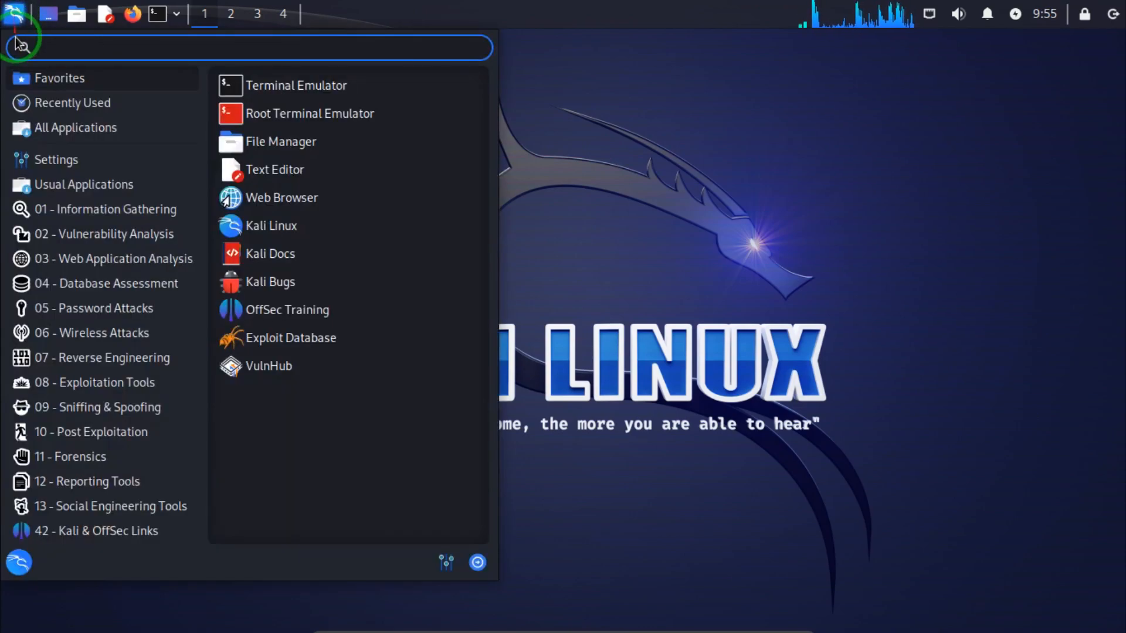
pyautogui.click(158, 357)
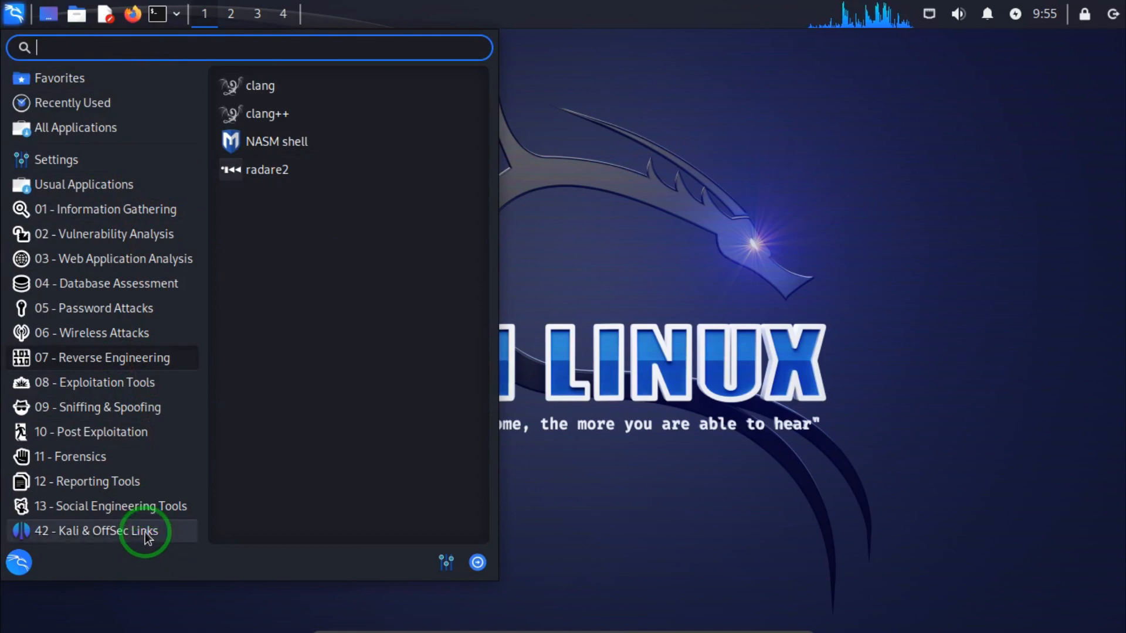
pyautogui.click(143, 332)
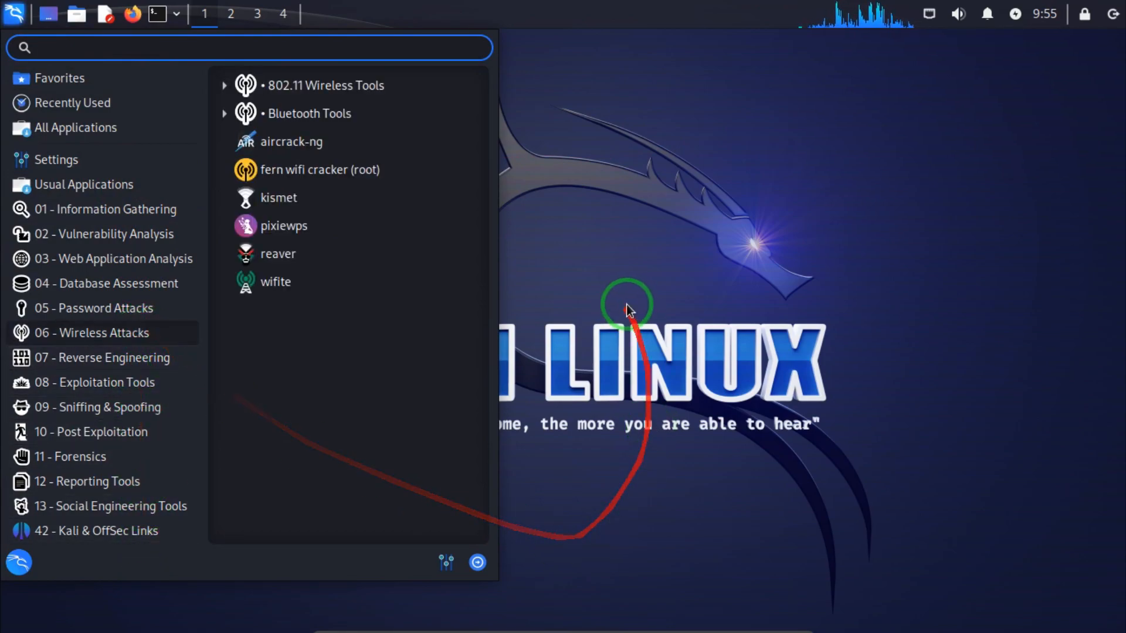